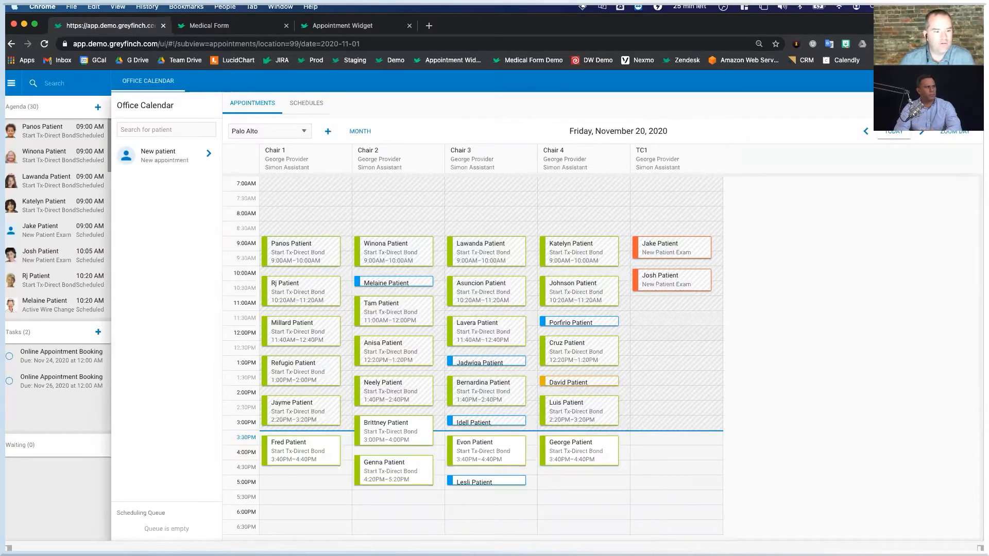
pyautogui.click(11, 84)
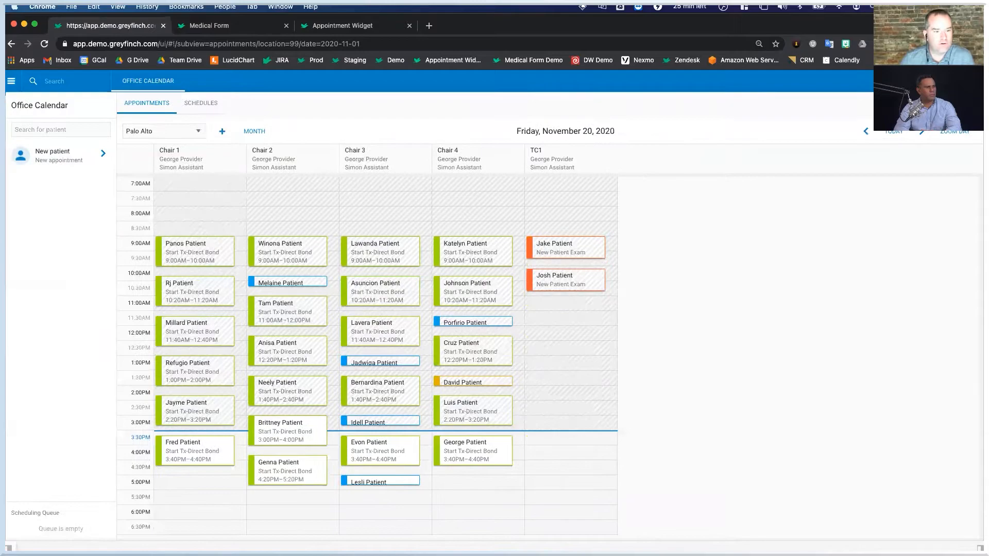
pyautogui.click(12, 84)
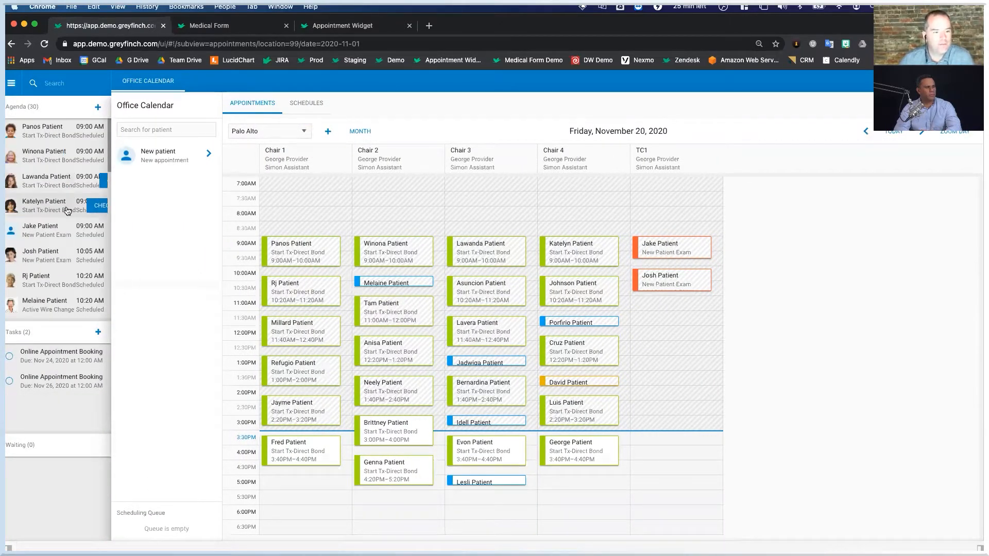
# Check in the agenda's 09:00 AM New Patient Exam patient and seat them from the waiting list
pyautogui.moveTo(64, 236)
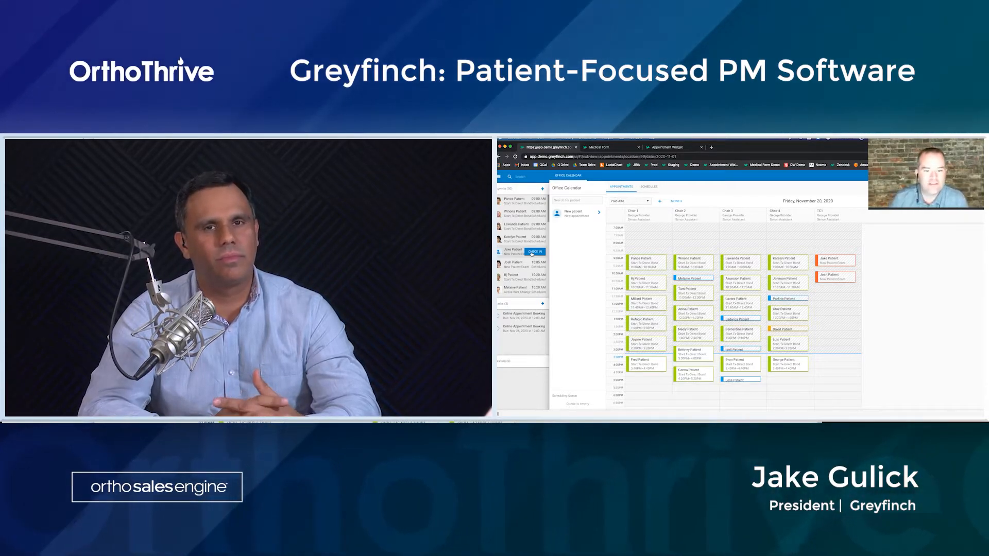
pyautogui.click(531, 254)
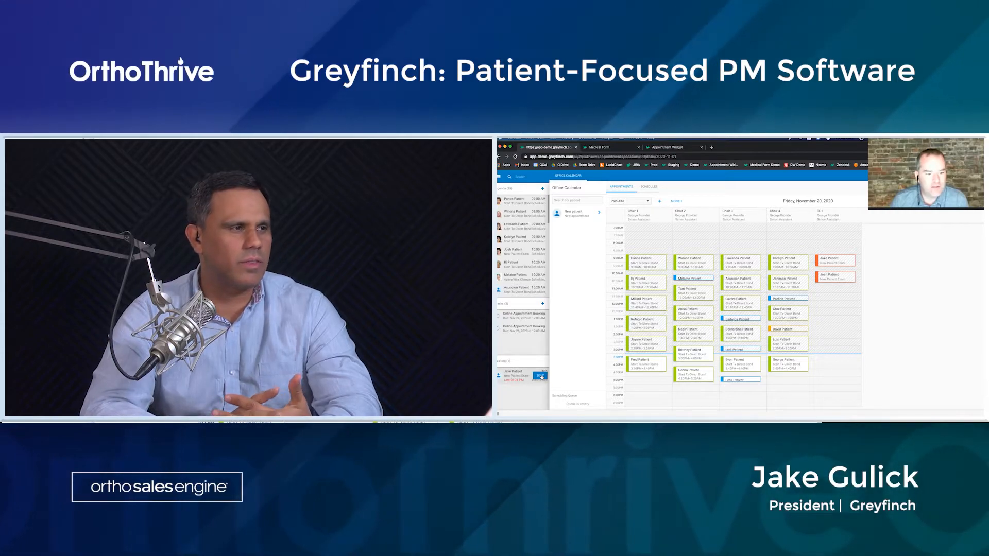
pyautogui.click(540, 376)
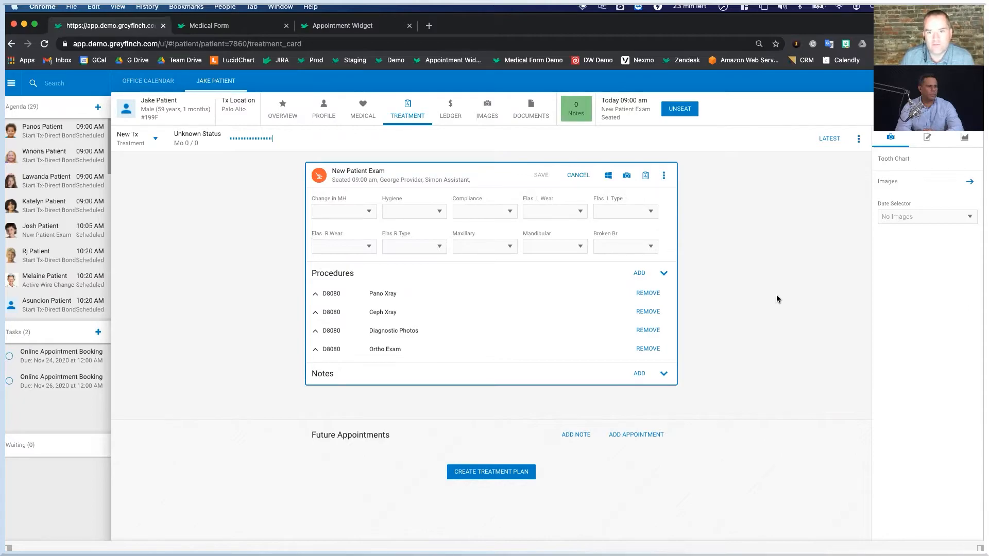
# Add a Final Retainer Check to the patient's future appointments
pyautogui.click(626, 441)
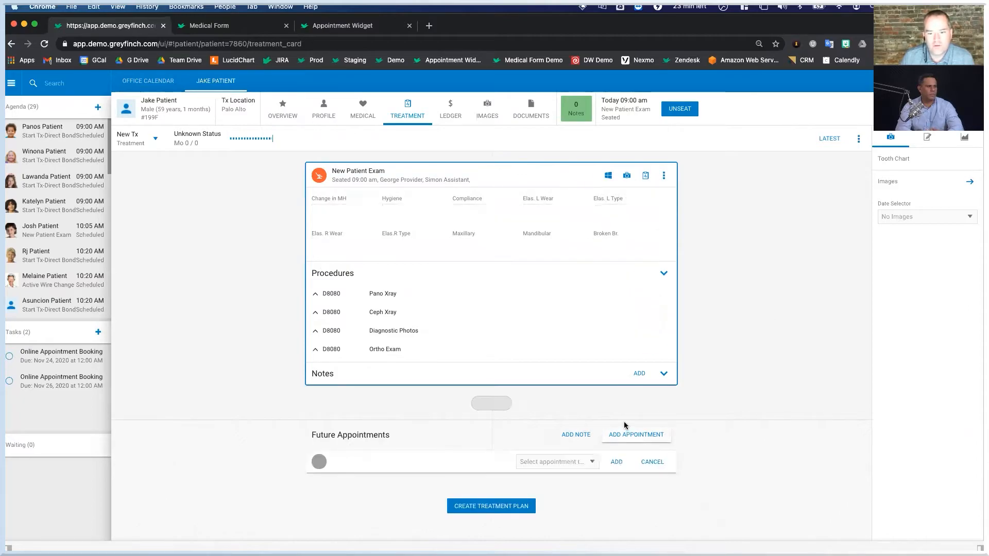
pyautogui.click(587, 463)
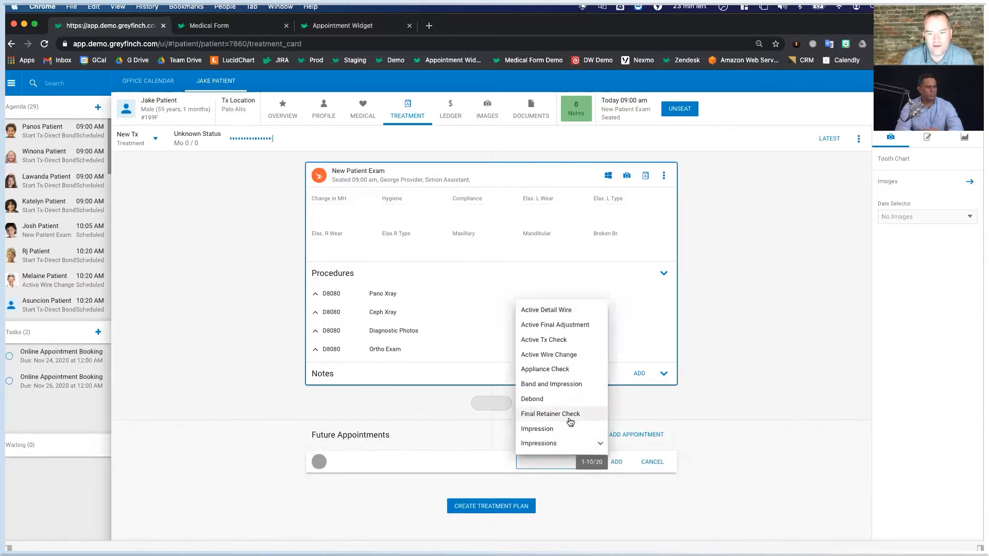
pyautogui.click(565, 414)
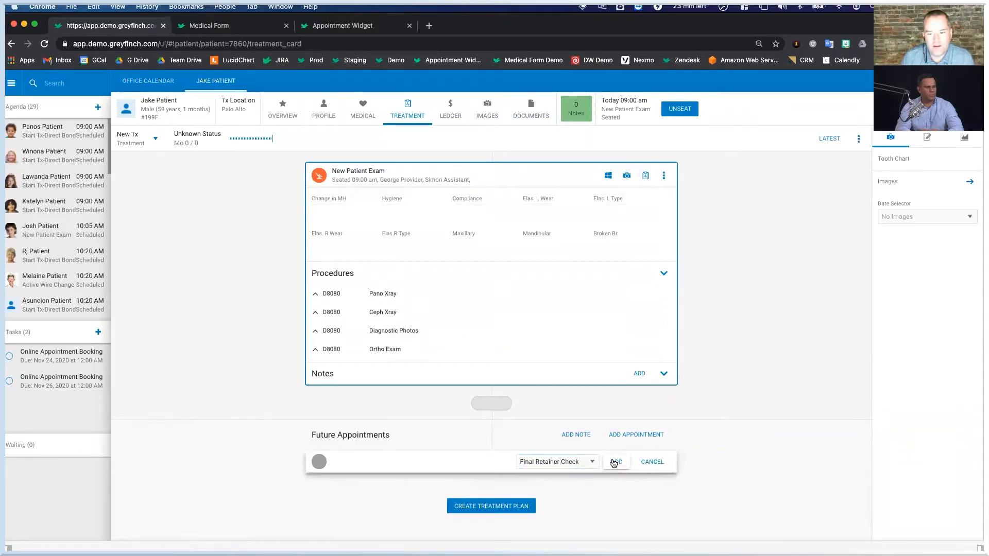
pyautogui.click(614, 463)
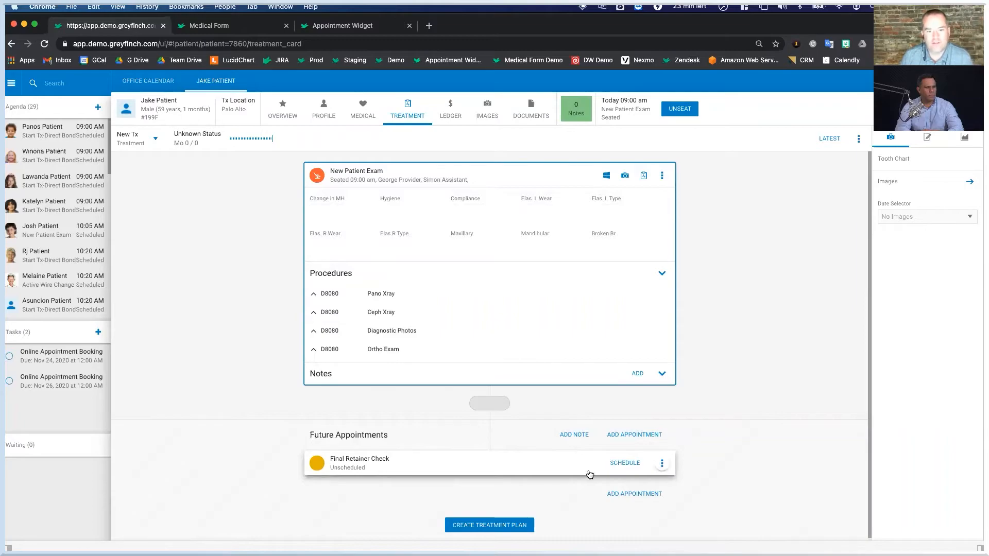
# Create a treatment plan from the $6,825.00 template Child Treatment S-A1: Mild to Moderate Malocclusion with Appliance and review its appointments
pyautogui.scroll(-1, 511, 481)
pyautogui.scroll(1, 511, 480)
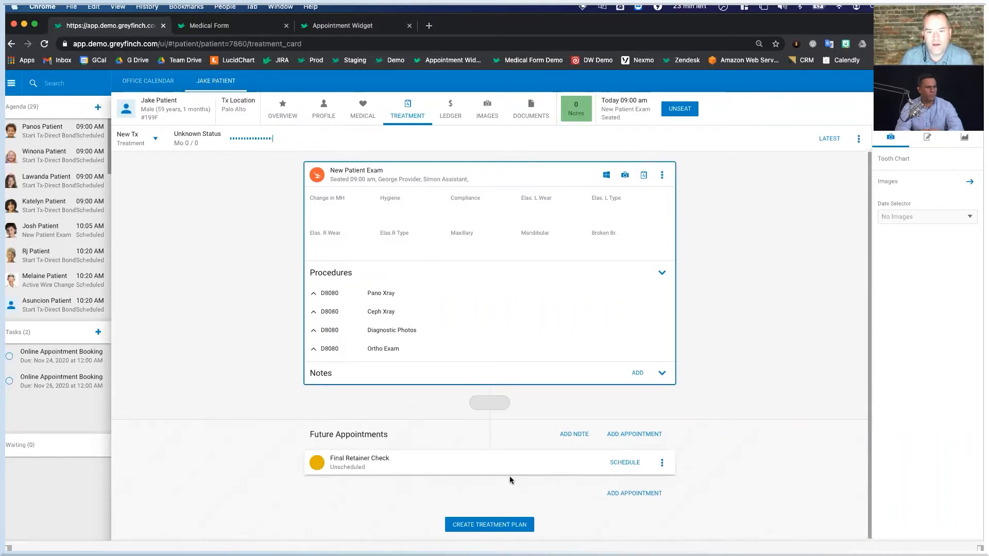
pyautogui.scroll(-1, 510, 480)
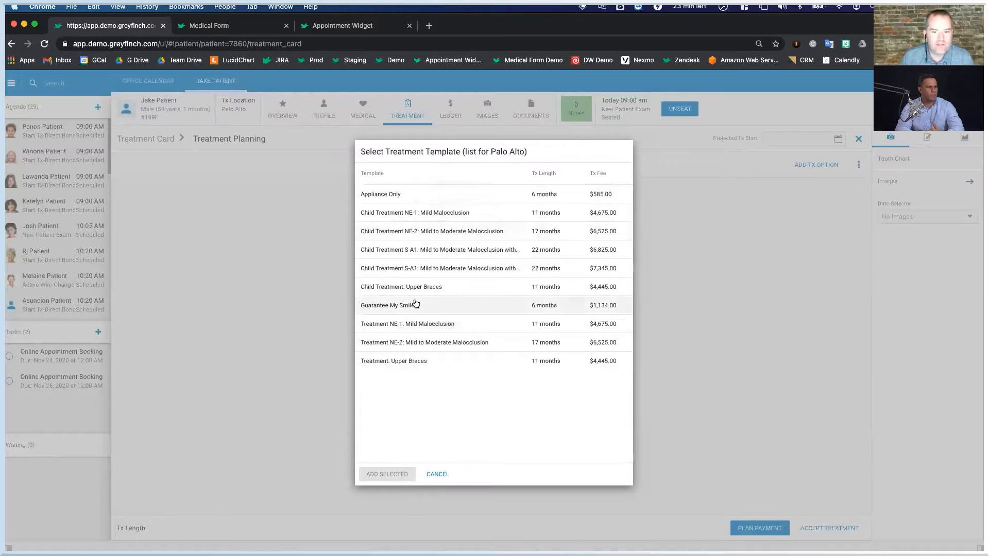
pyautogui.click(420, 251)
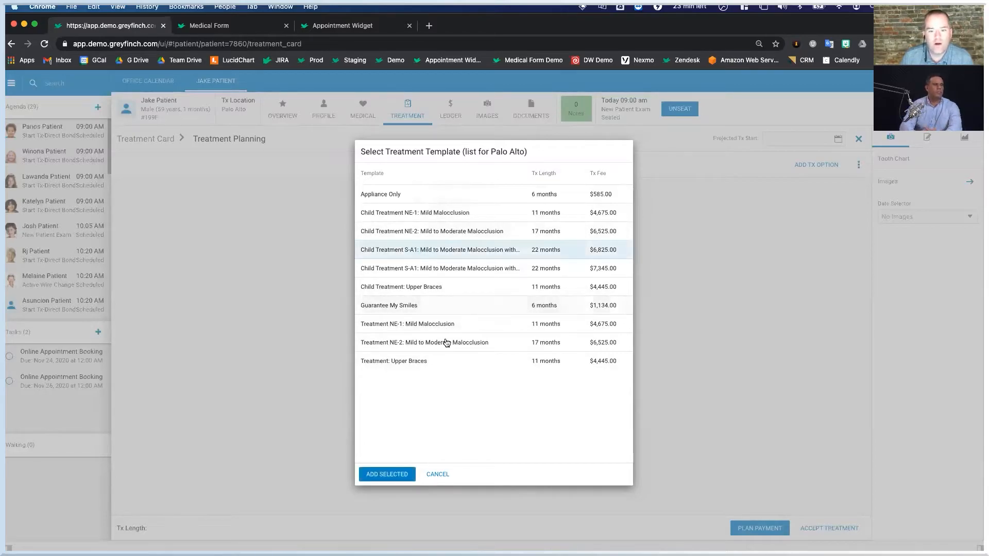
pyautogui.click(382, 474)
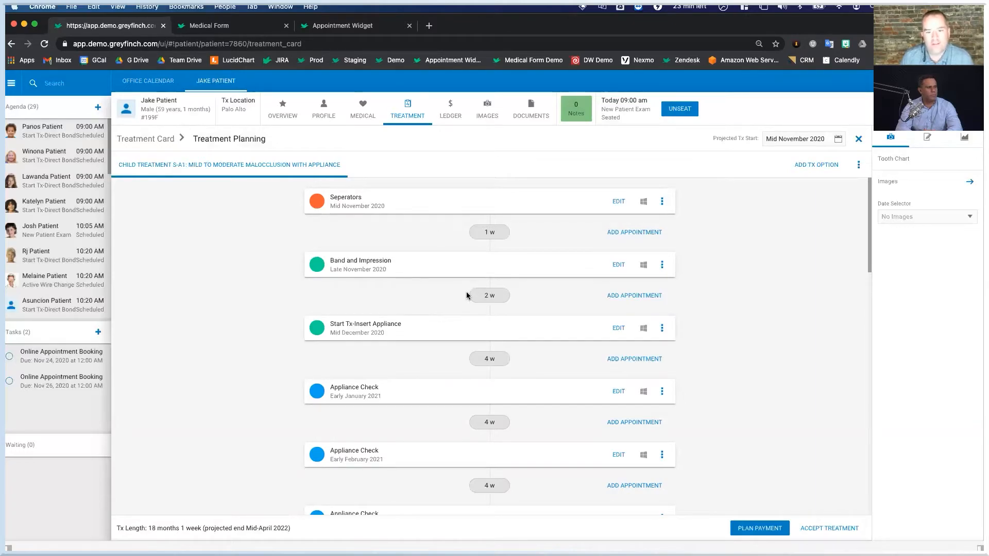
pyautogui.scroll(-1, 467, 296)
pyautogui.scroll(-5, 468, 295)
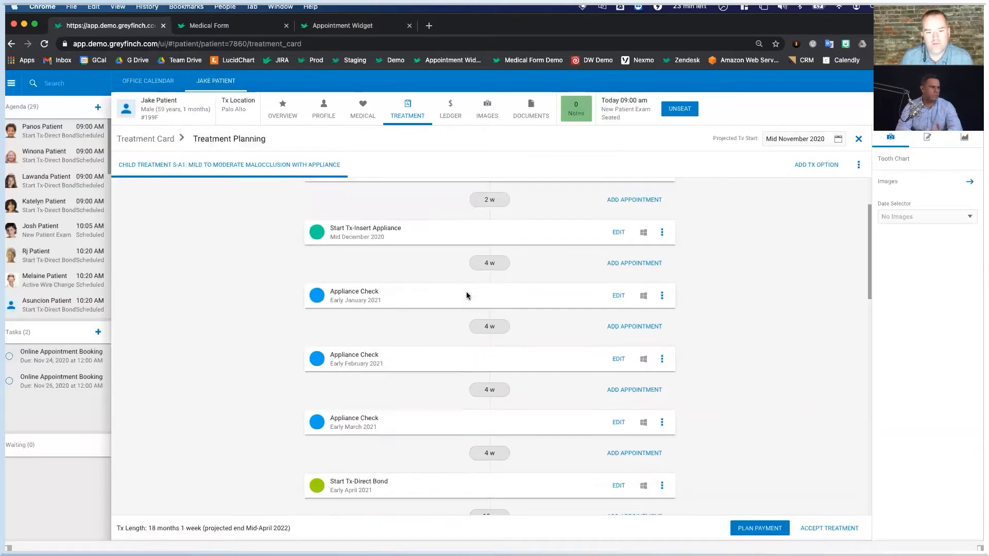
pyautogui.scroll(6, 467, 296)
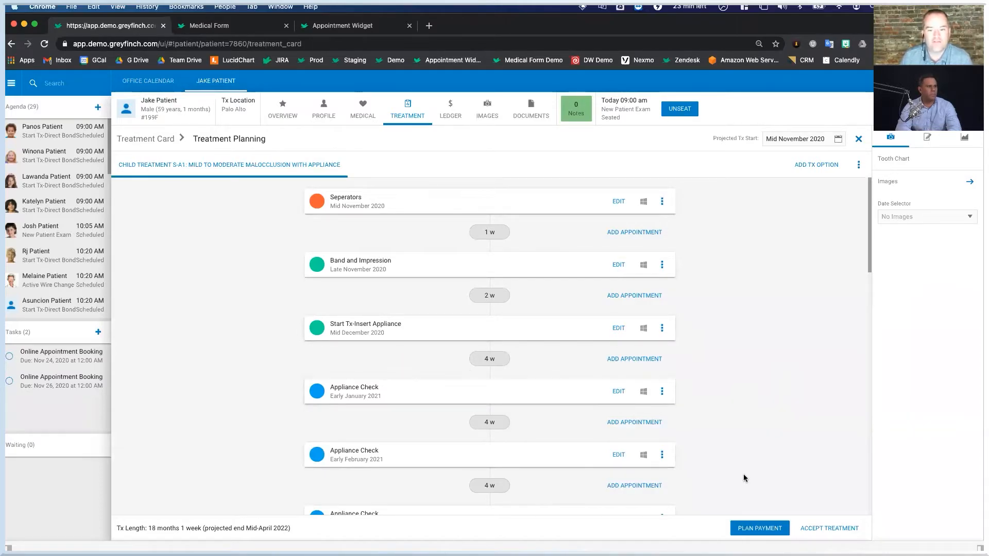
# Plan the treatment's payment, adding the Delta Dental of Arkansas insurance and the patient as payer
pyautogui.click(741, 529)
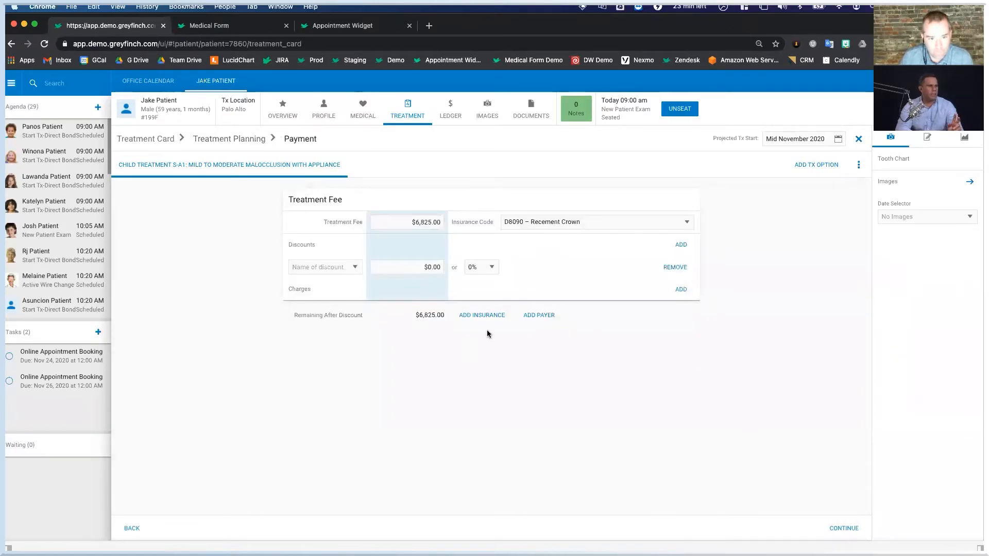
pyautogui.click(230, 140)
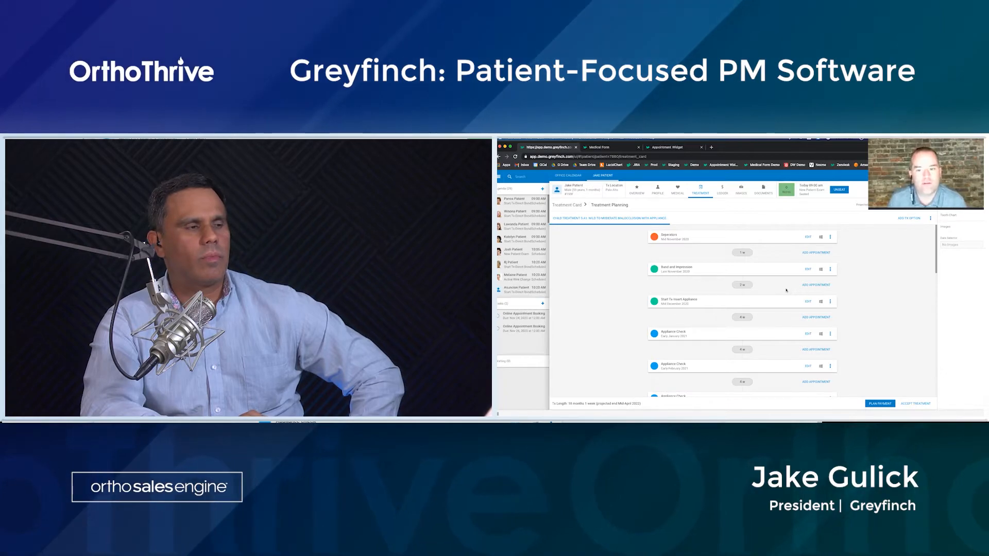
pyautogui.click(874, 404)
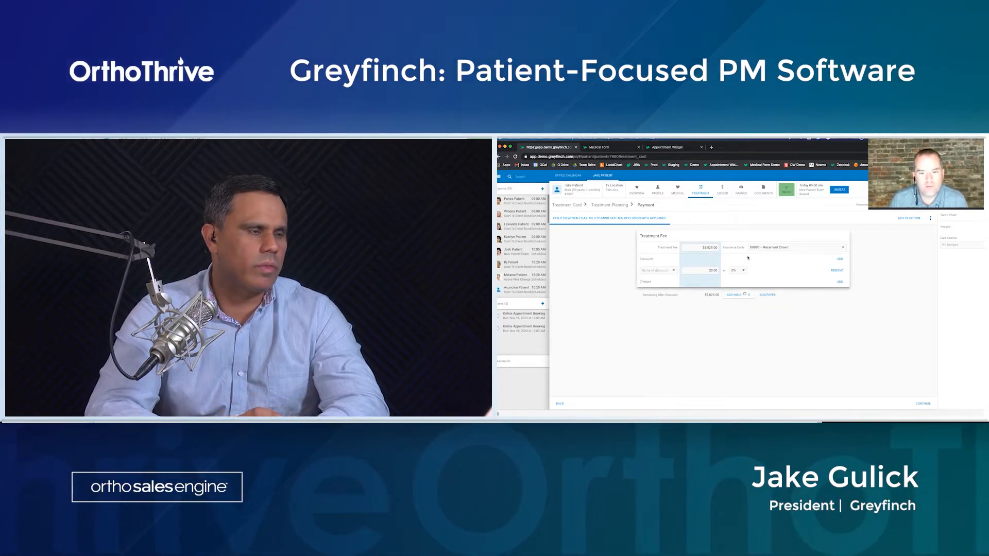
pyautogui.click(740, 294)
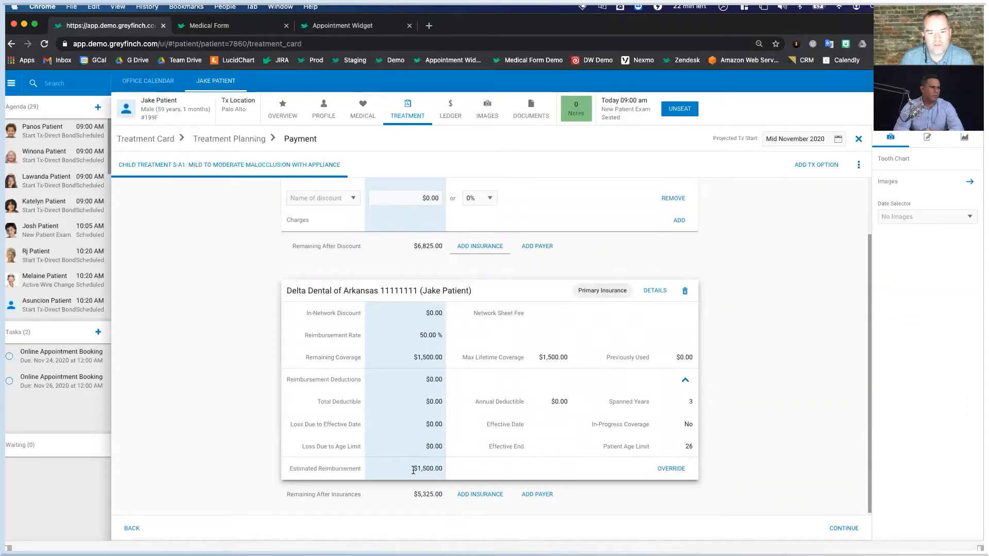
pyautogui.click(539, 494)
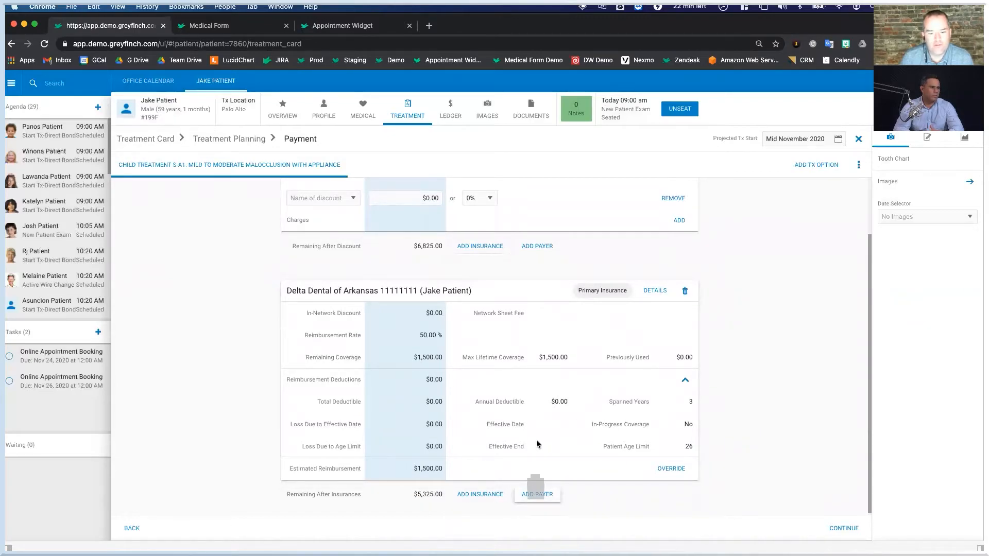
pyautogui.click(418, 244)
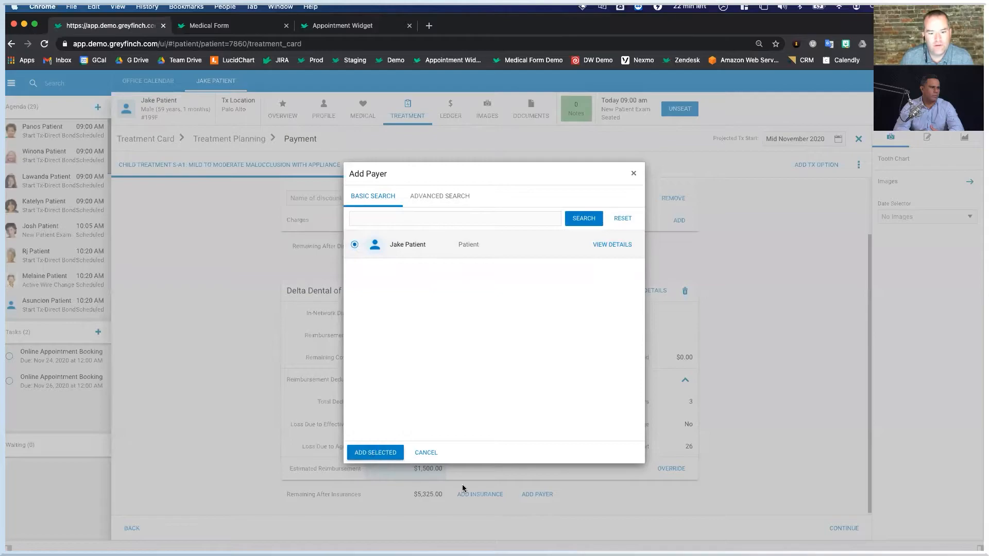
# Set the payer's downpayment to $1,230.00 and the payment plan length to 12 months
pyautogui.scroll(-4, 492, 390)
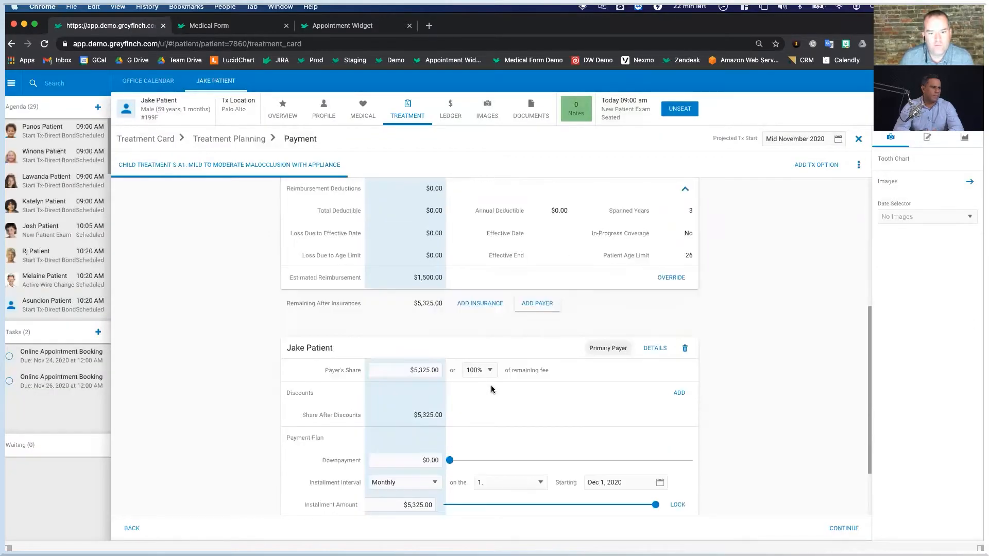
pyautogui.scroll(-3, 492, 390)
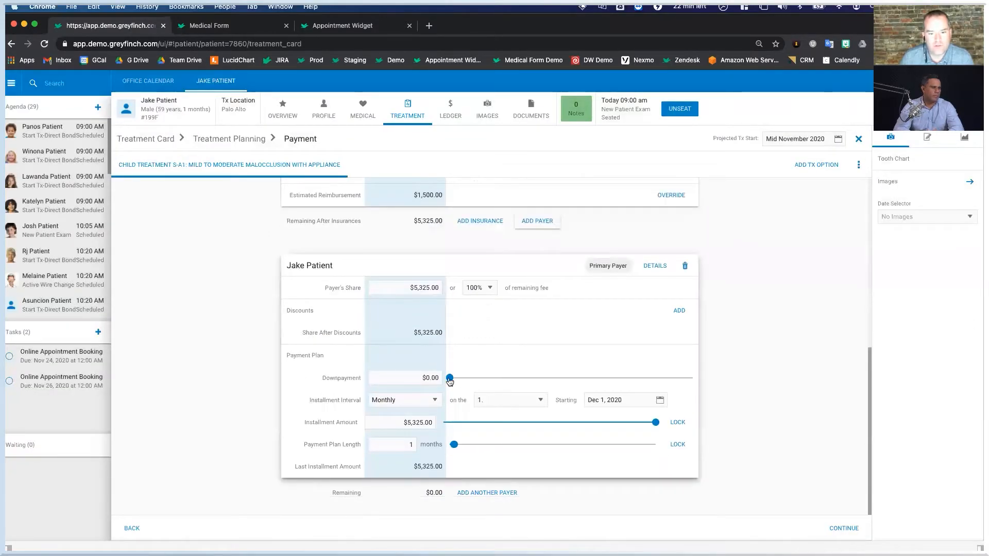
pyautogui.moveTo(450, 379); pyautogui.dragTo(506, 378)
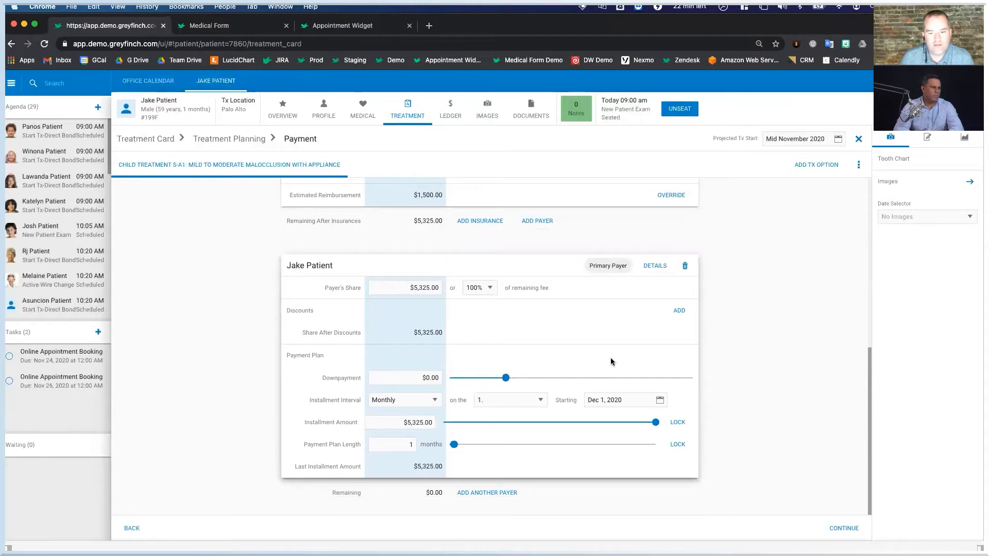
pyautogui.moveTo(453, 446); pyautogui.dragTo(499, 445)
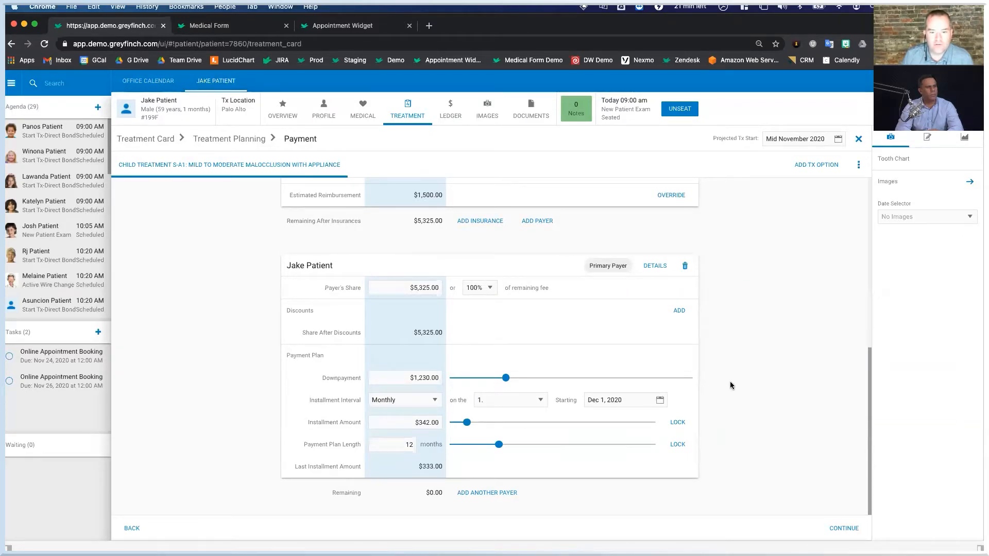
# Schedule the installments for every second week on Friday, starting Dec 11, 2020
pyautogui.click(436, 401)
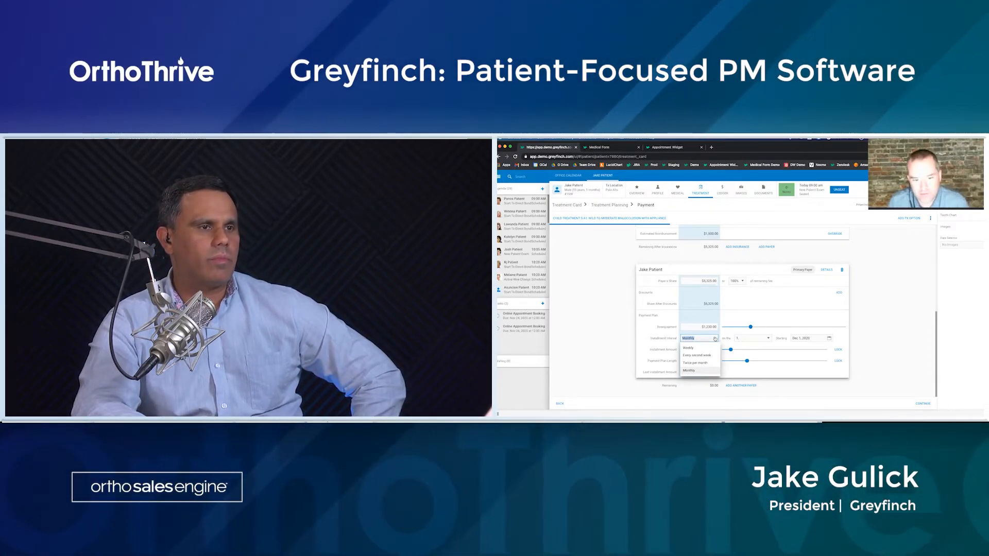
pyautogui.click(696, 356)
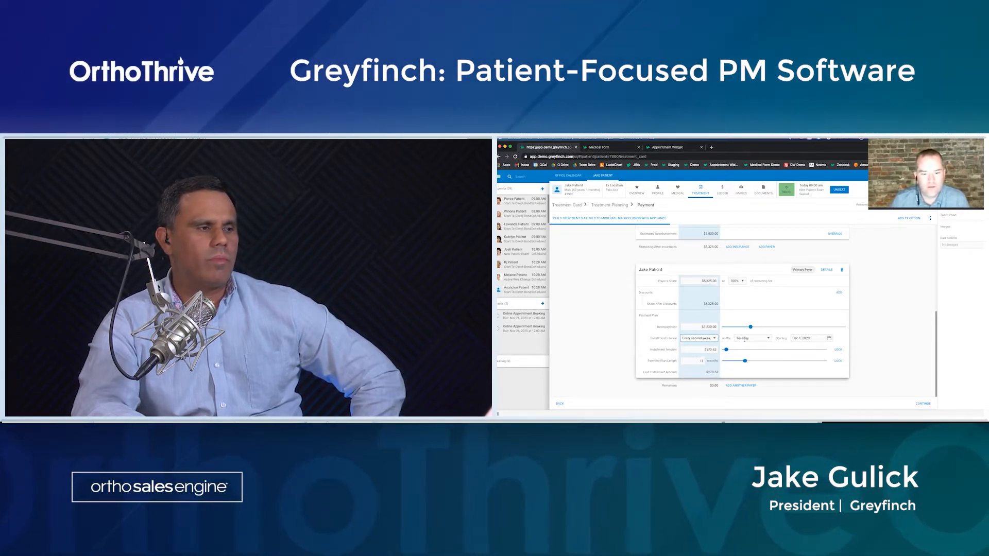
pyautogui.click(765, 341)
pyautogui.click(744, 389)
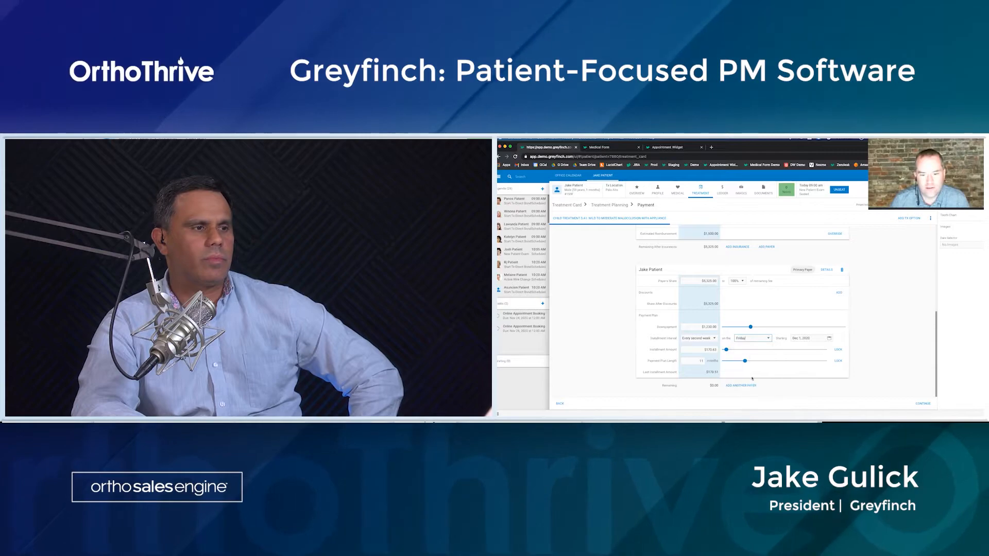
pyautogui.click(829, 338)
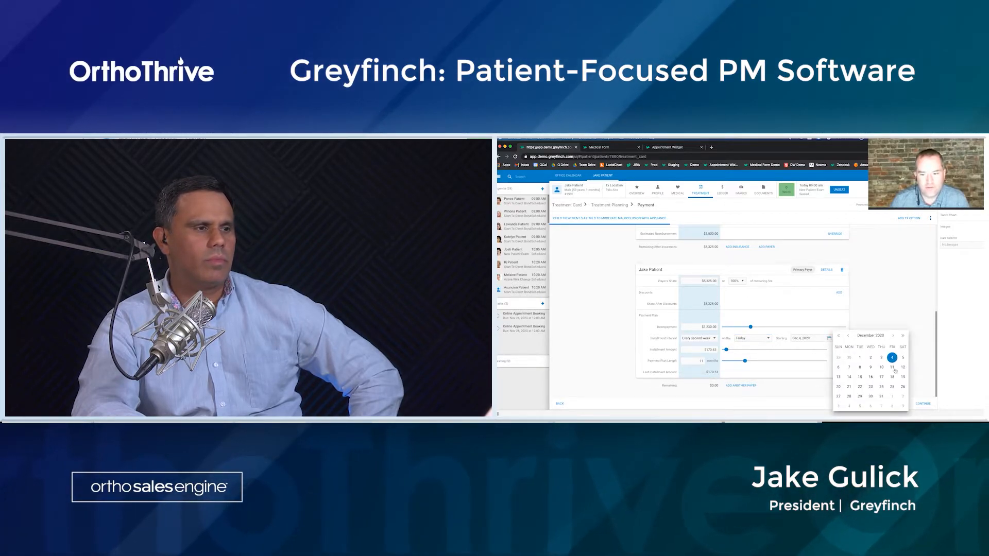
pyautogui.click(891, 368)
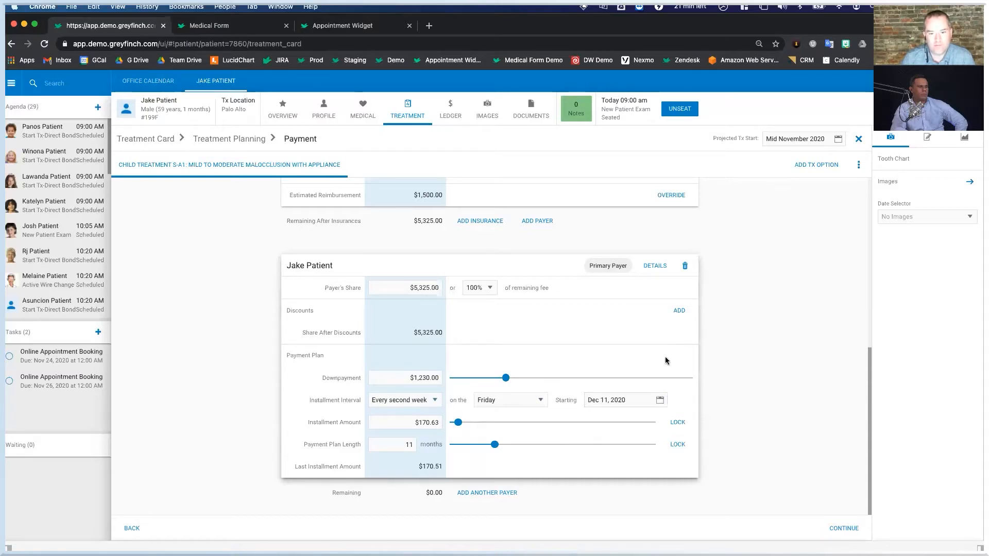
# Lock the installment amount at $150.00 and set the payment plan length to 9 months
pyautogui.click(400, 422)
pyautogui.write('150')
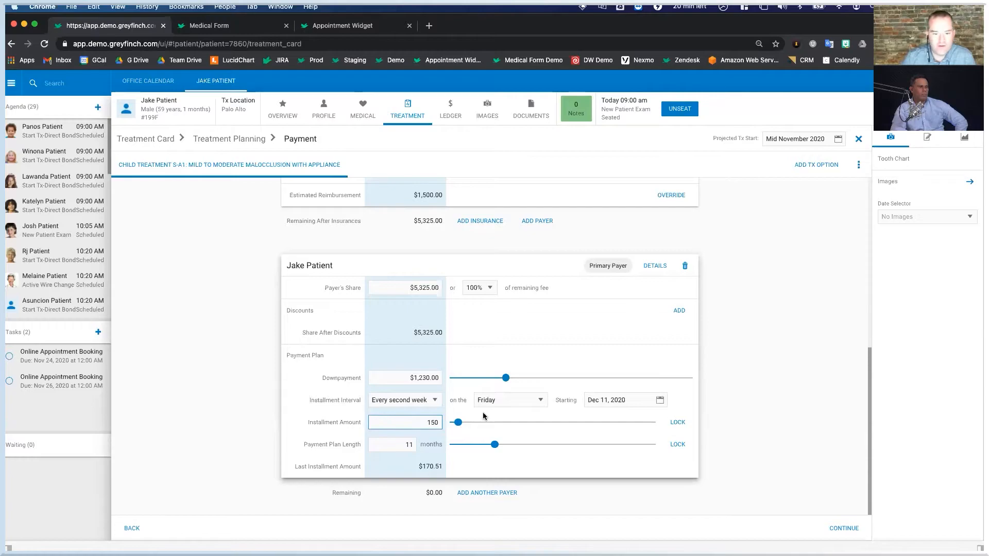
pyautogui.click(677, 423)
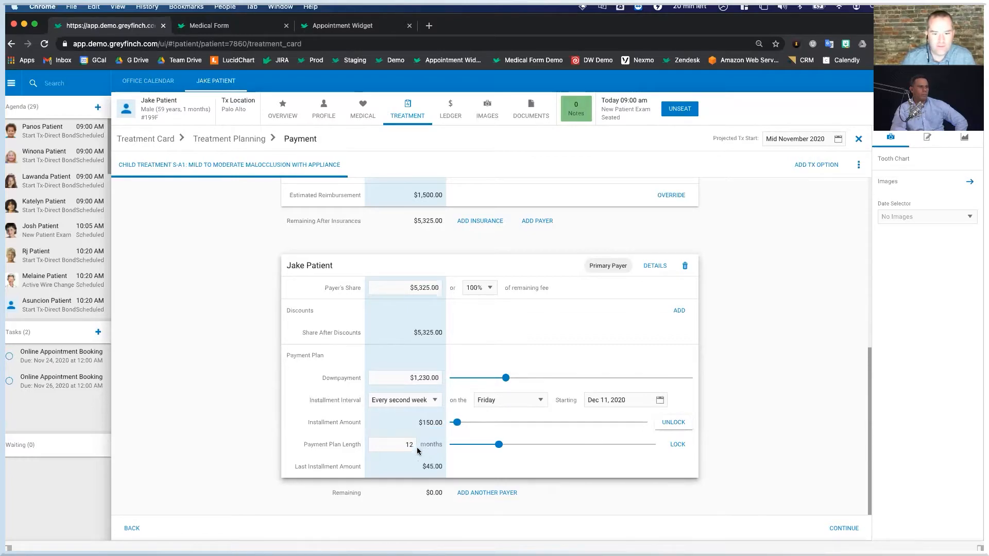
pyautogui.moveTo(500, 446); pyautogui.dragTo(548, 444)
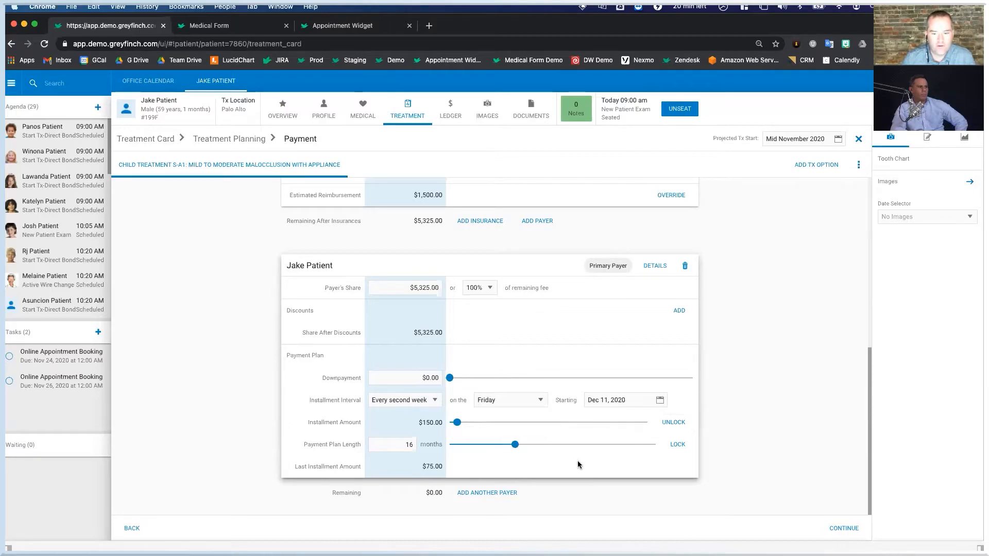
pyautogui.moveTo(511, 447); pyautogui.dragTo(486, 446)
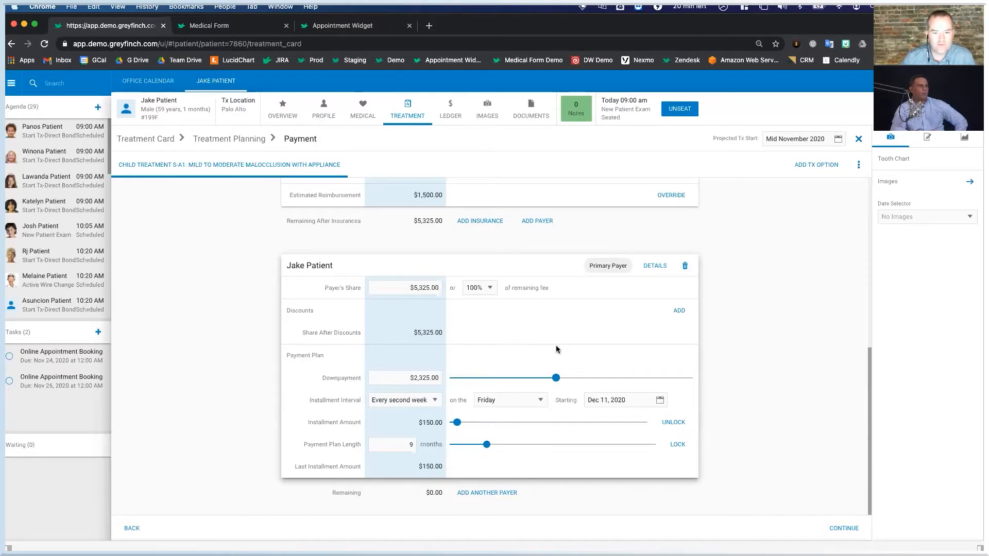